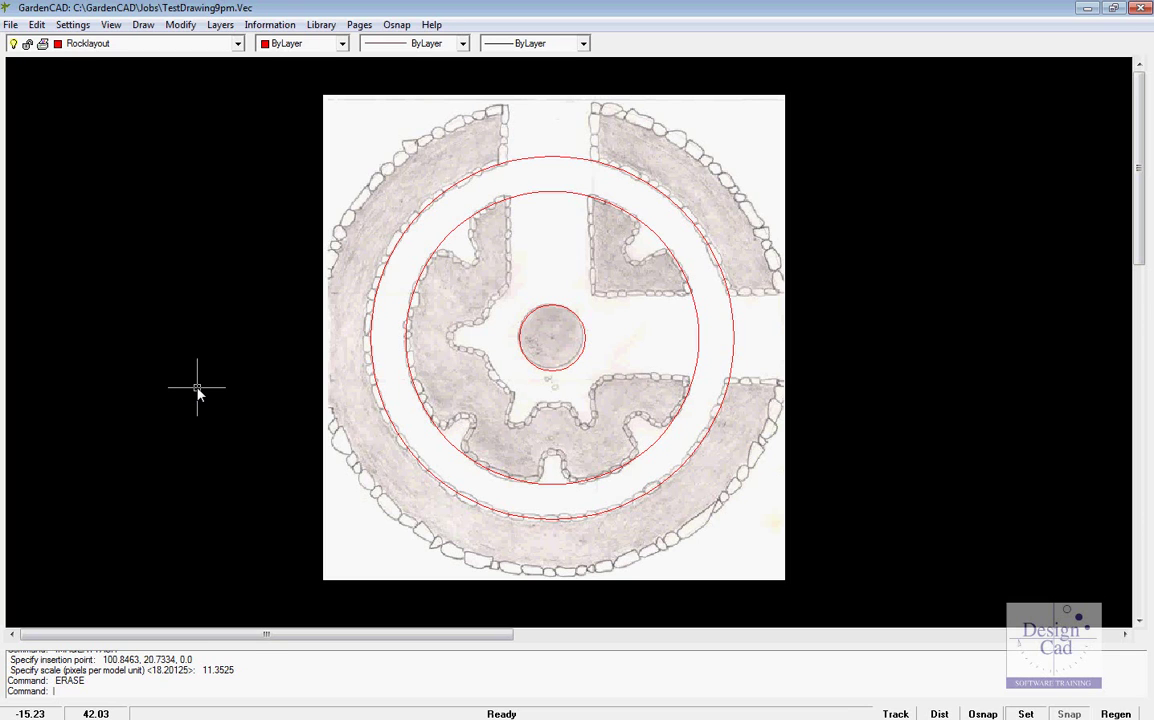
Insert Detail of large circular beds.jpg right of the sketch at scale 17.1474, then select it.
click(140, 24)
click(170, 297)
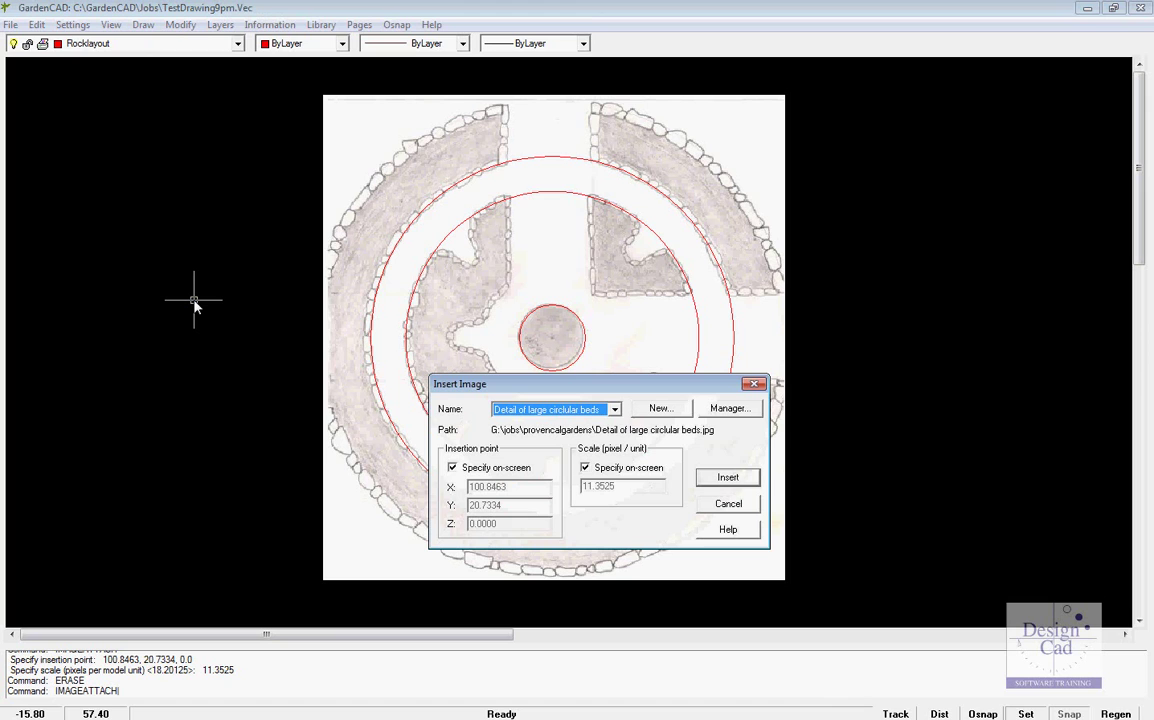
click(660, 408)
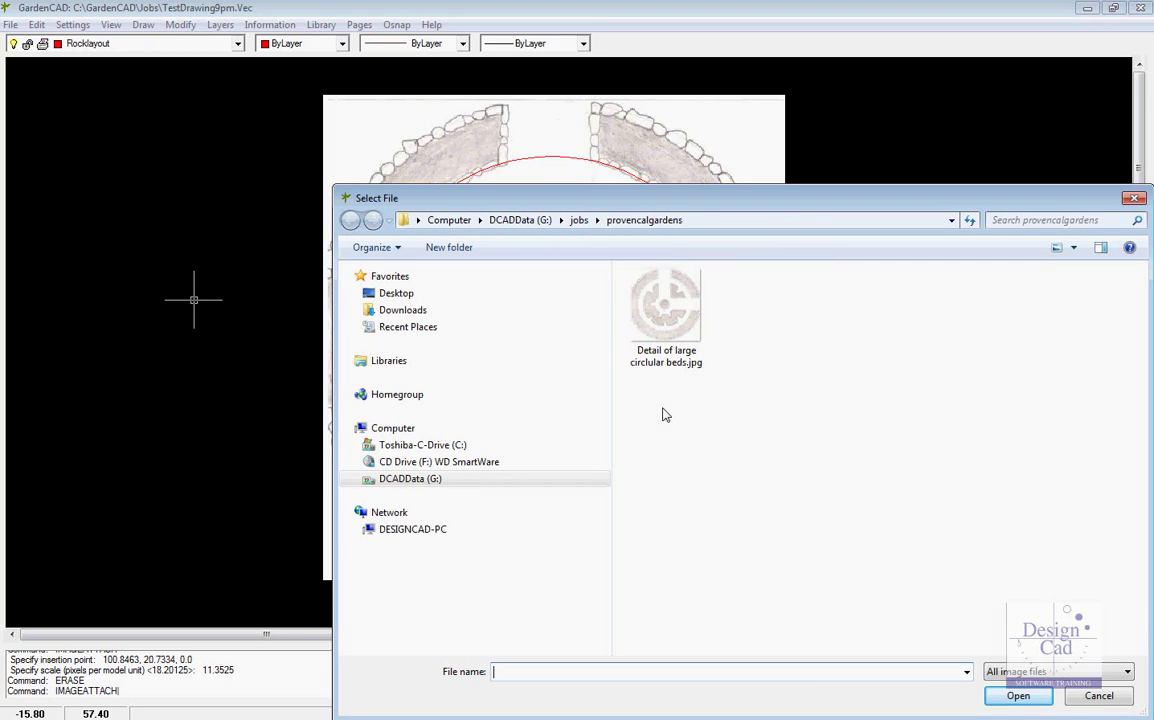
click(668, 322)
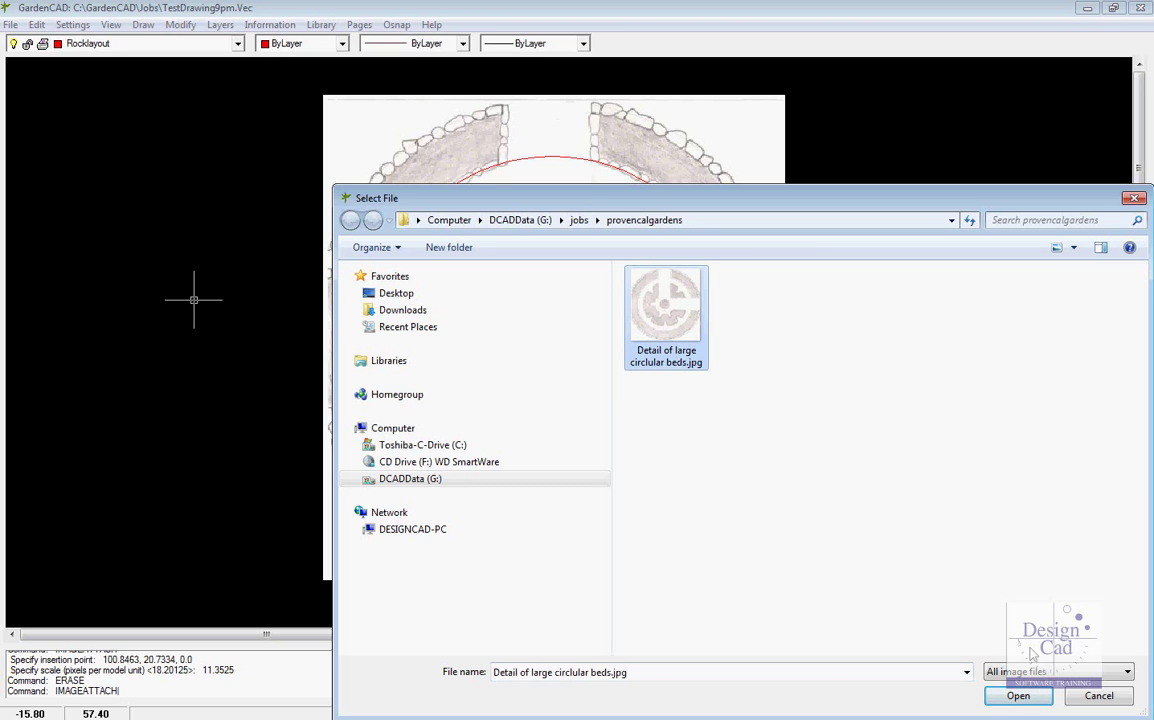
click(1029, 700)
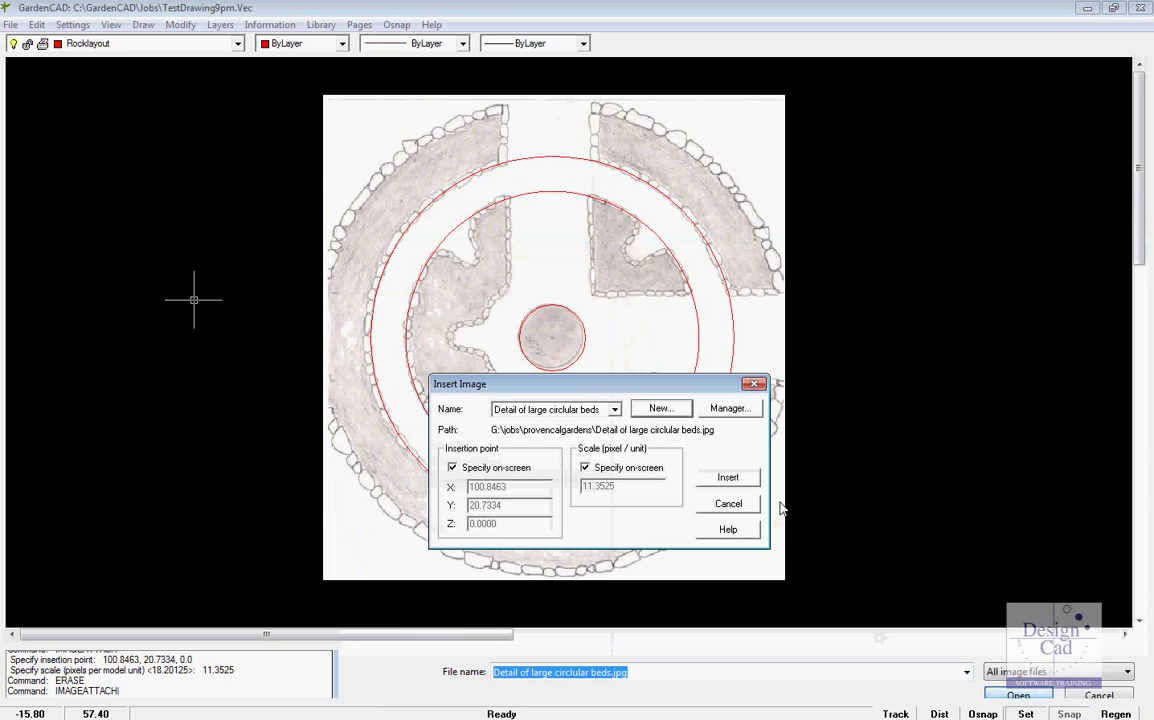
click(728, 479)
click(913, 519)
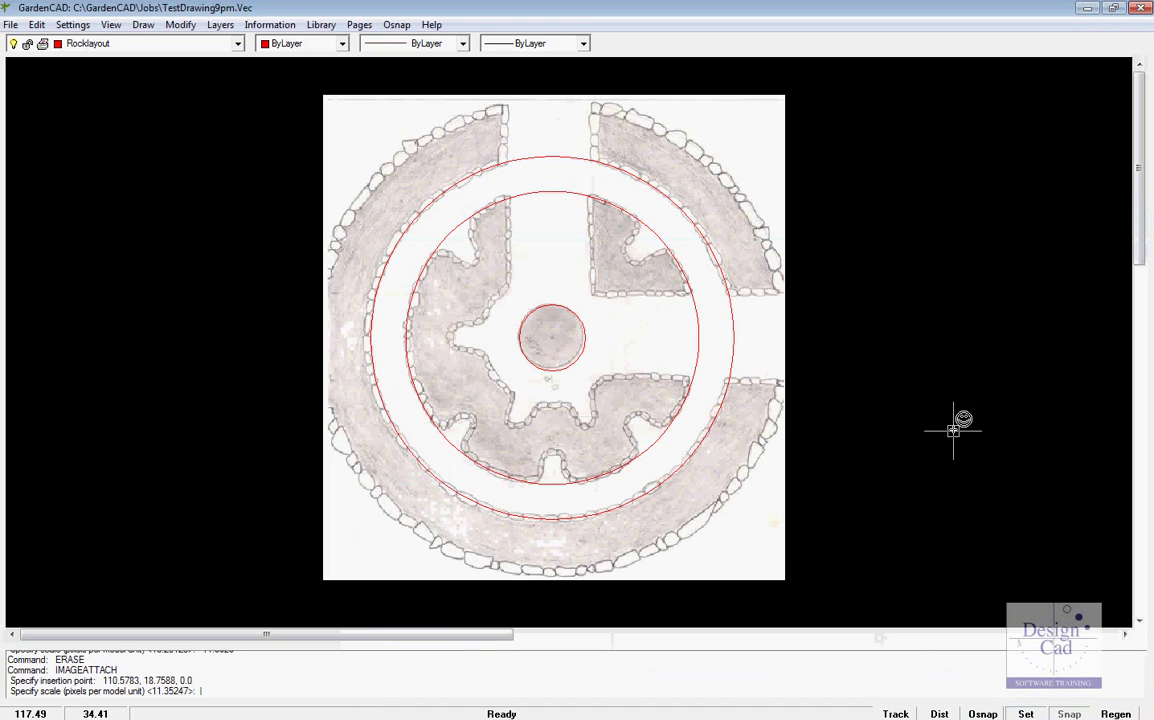
click(975, 381)
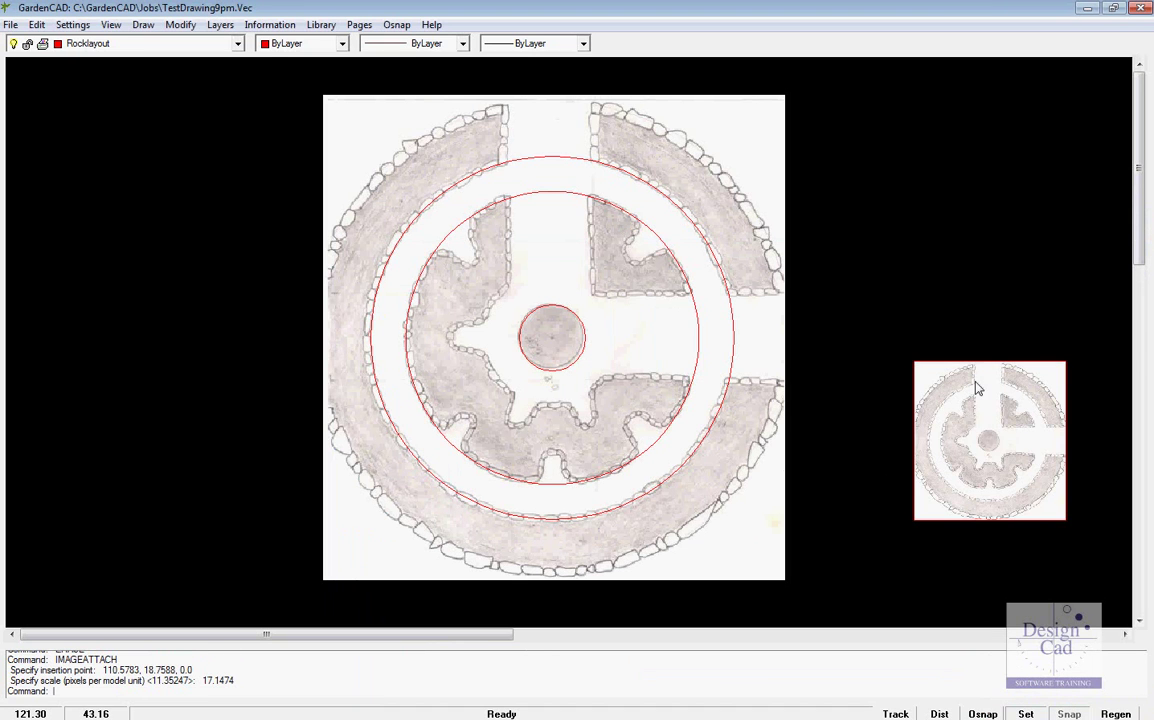
click(1035, 528)
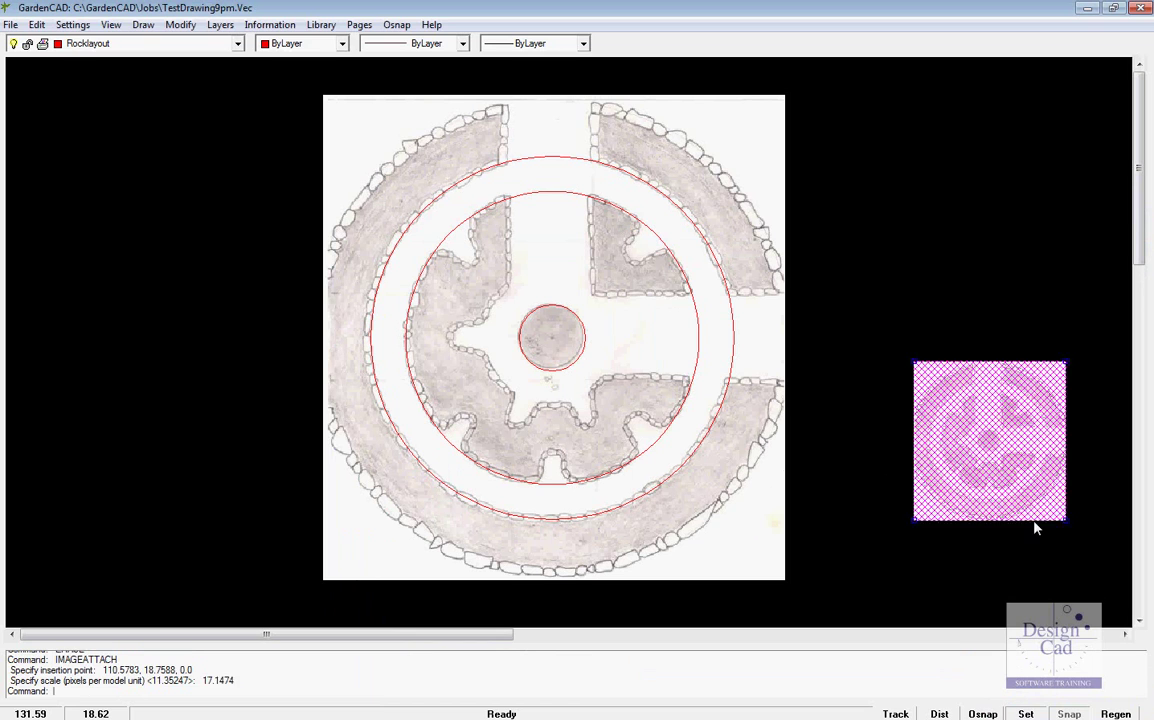
Erase the small inserted image and check the Rocklayout layer in the Layer Dialogue without changes.
key(Delete)
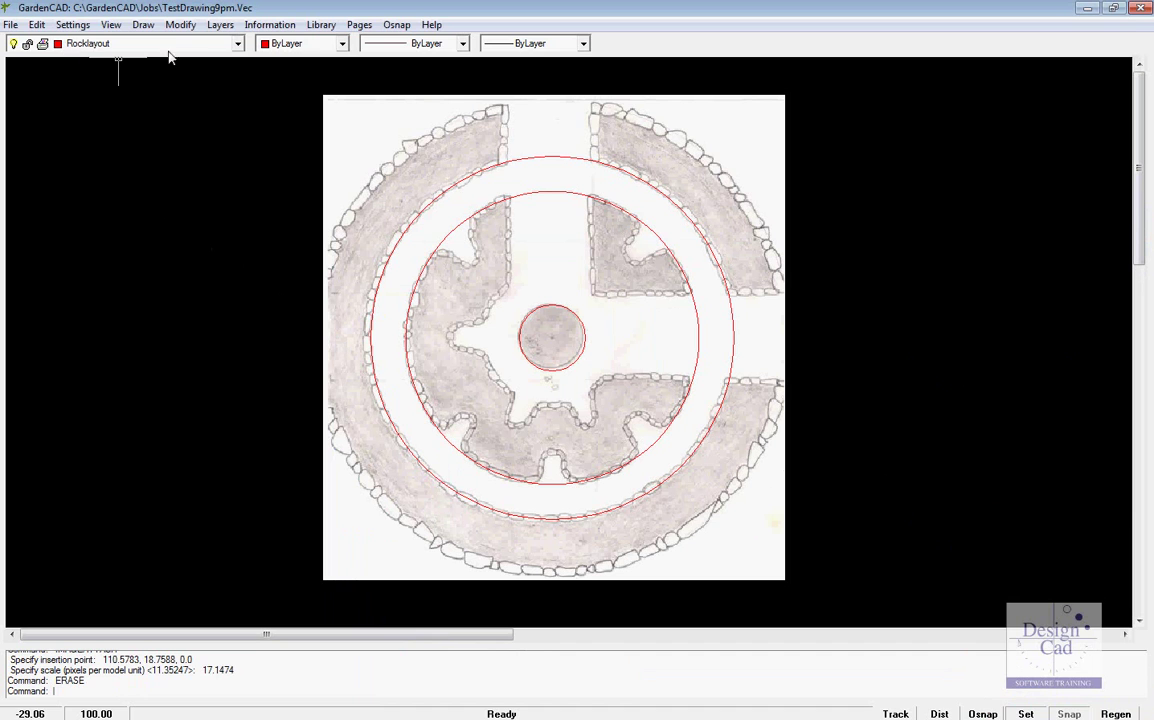
click(213, 27)
click(242, 44)
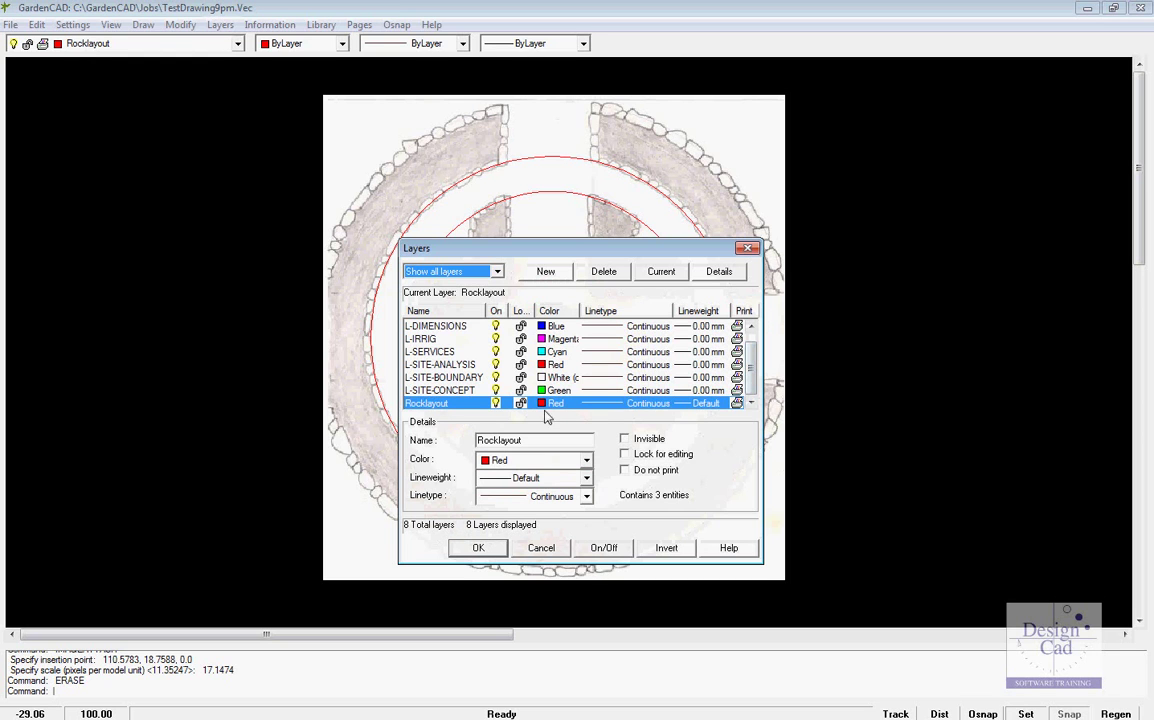
click(540, 549)
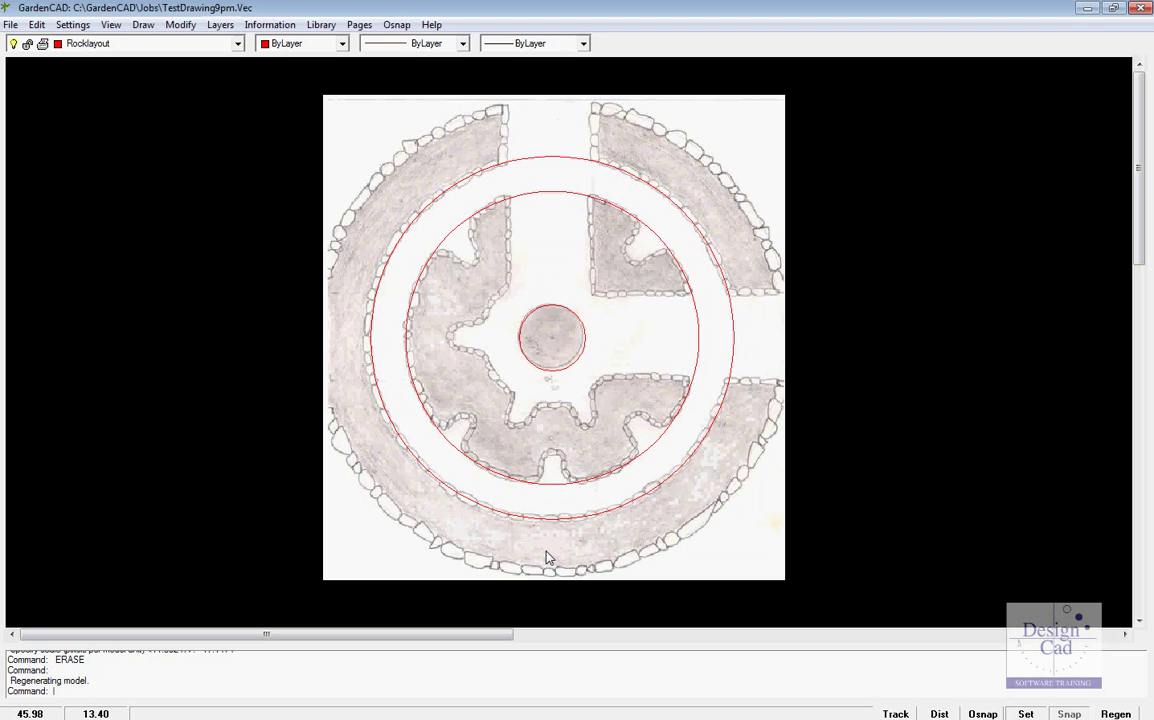
Erase the outer, inner large and small centre red circles together.
click(559, 159)
click(564, 193)
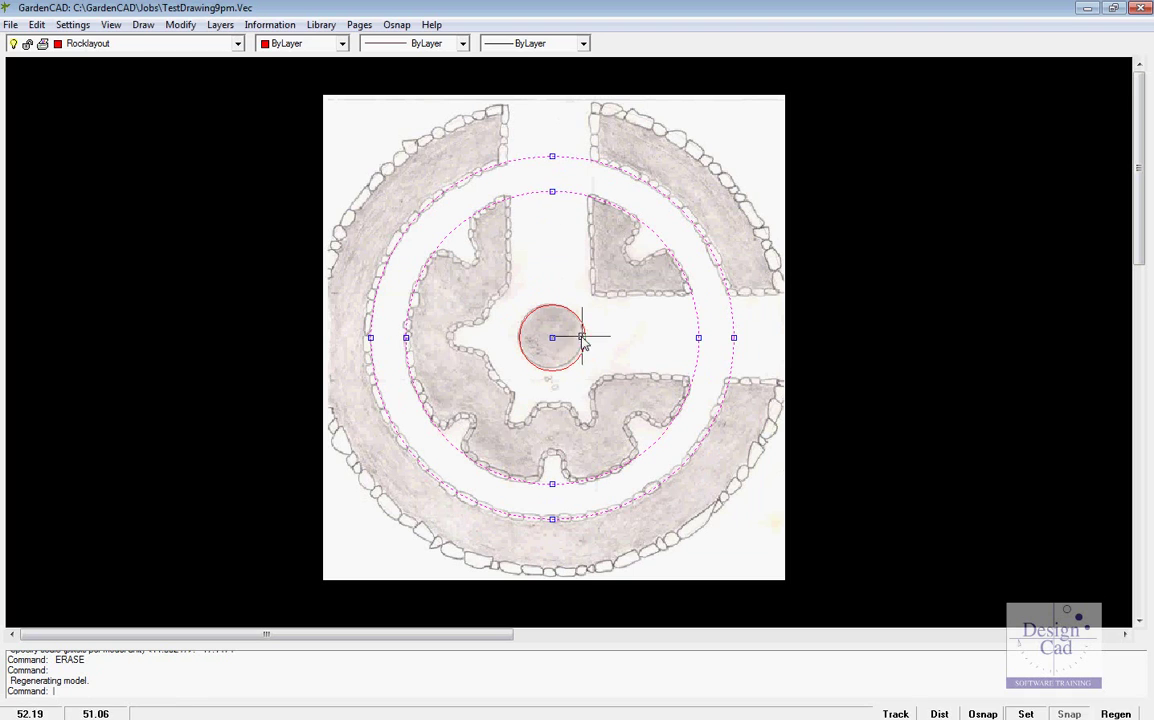
click(584, 360)
right_click(605, 348)
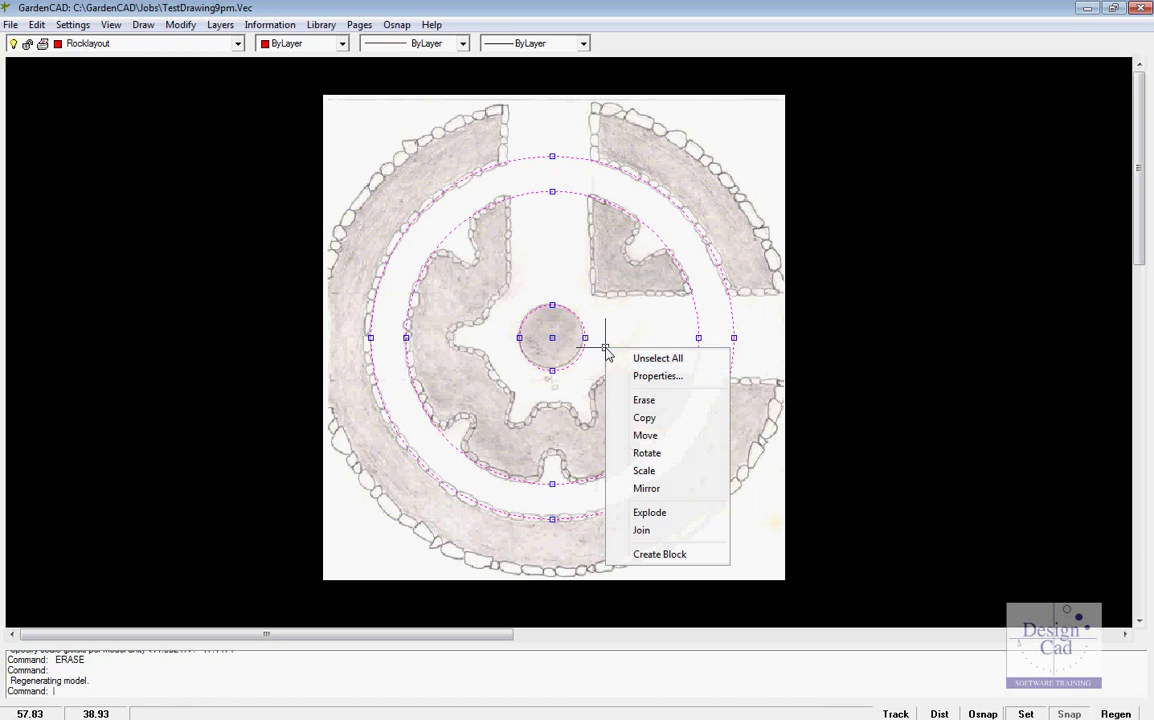
click(598, 403)
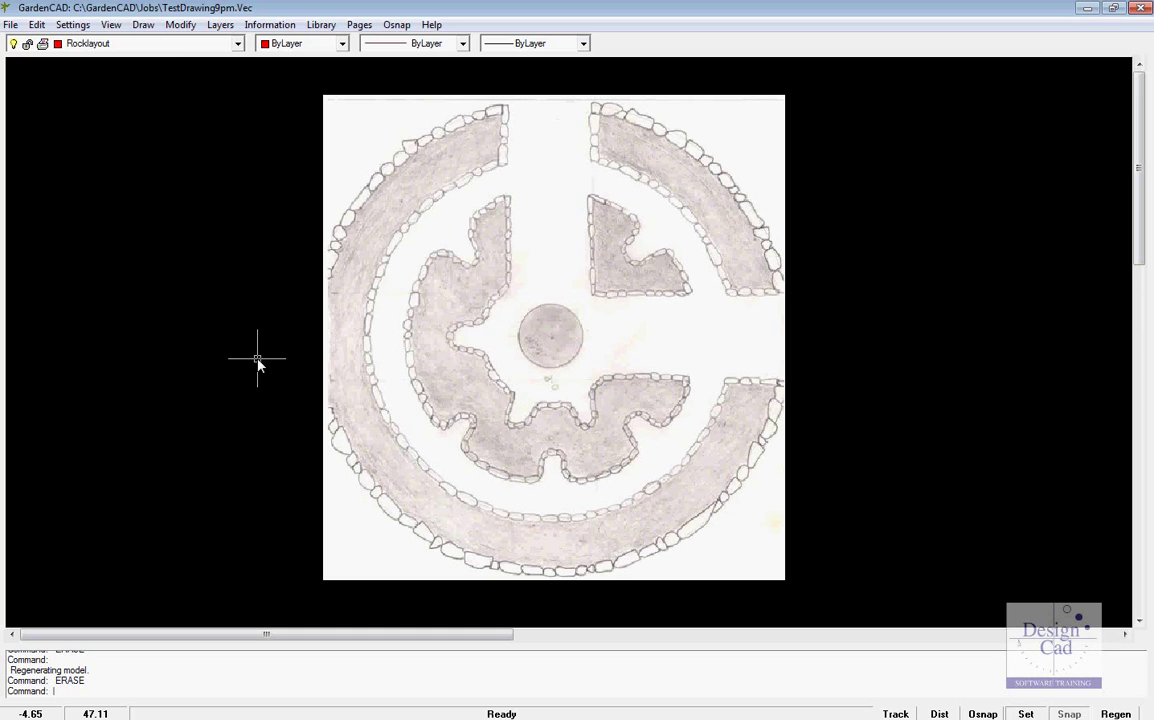
Draw a radius 41.2321 circle centred on the small central bed, reaching the outer bed edge.
click(143, 24)
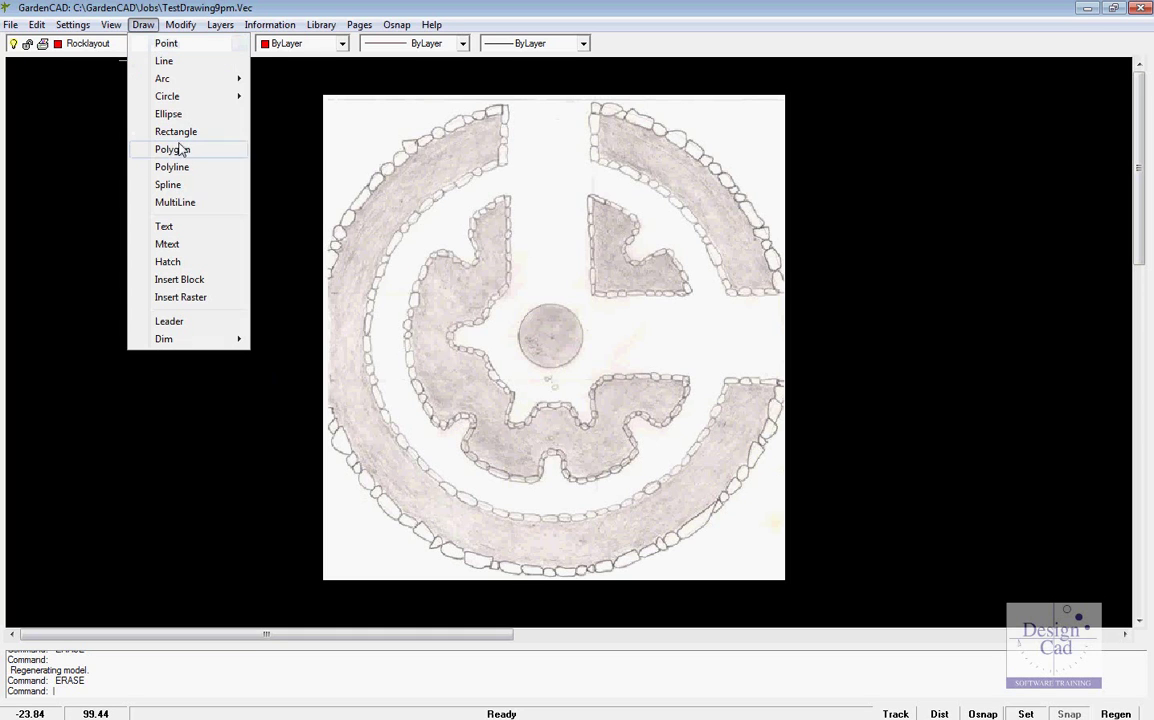
mouse_move(193, 96)
click(262, 96)
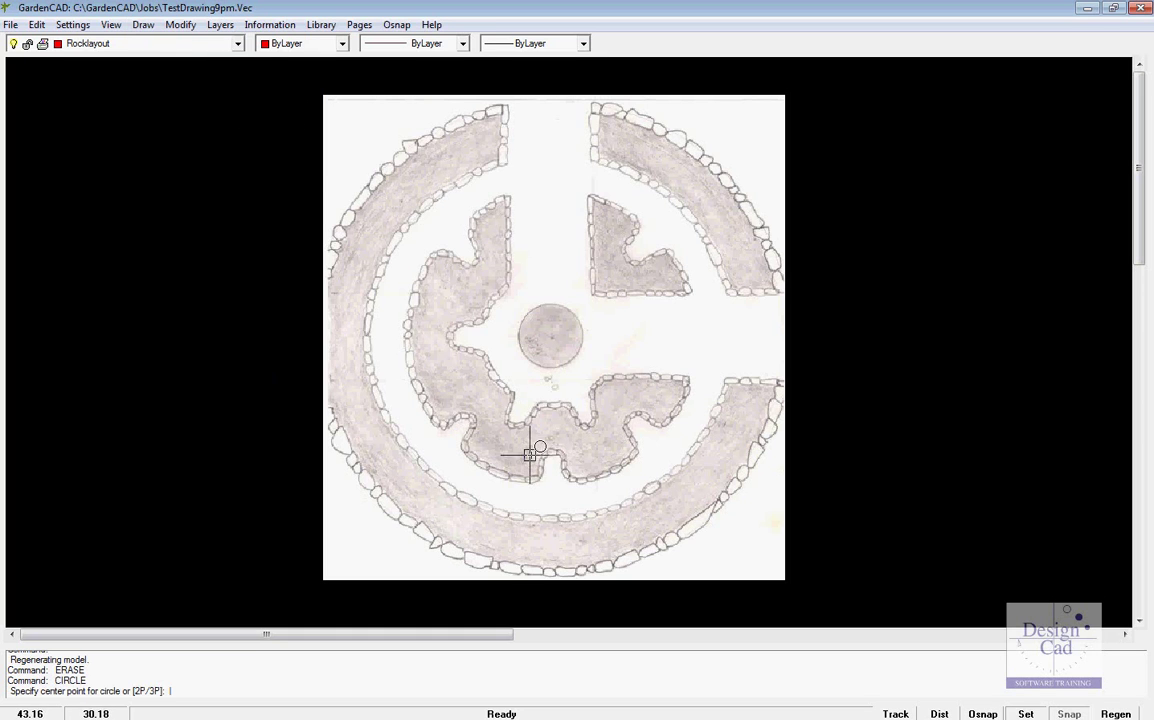
click(551, 336)
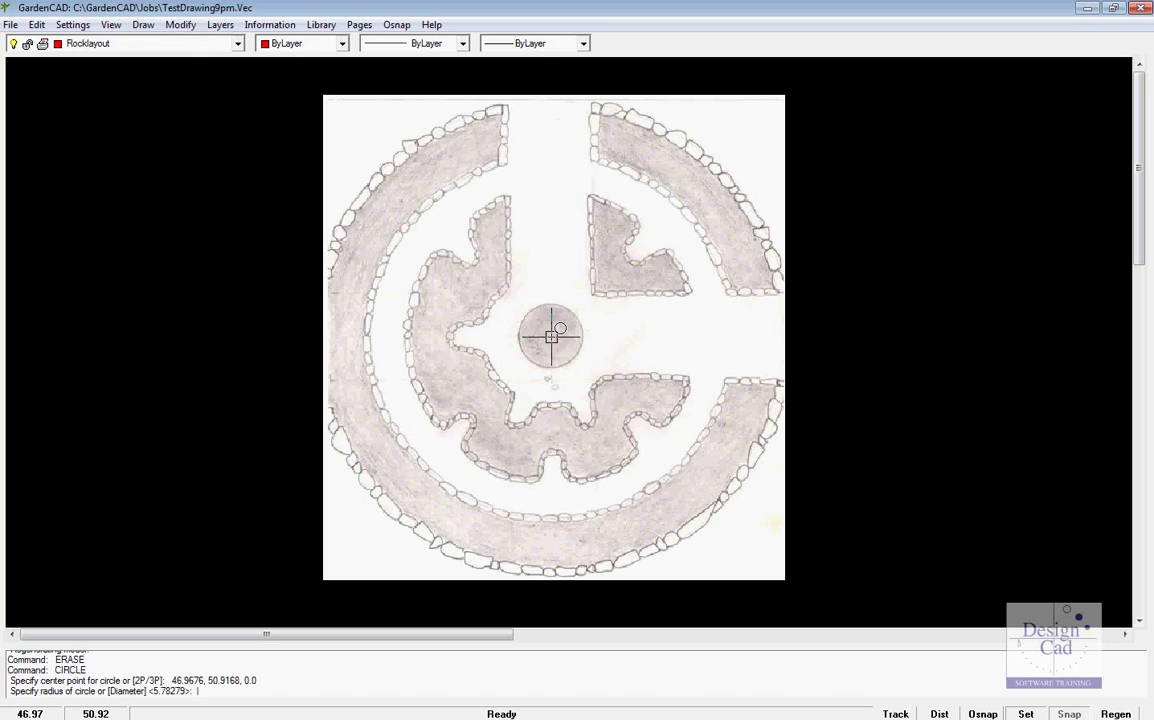
click(746, 469)
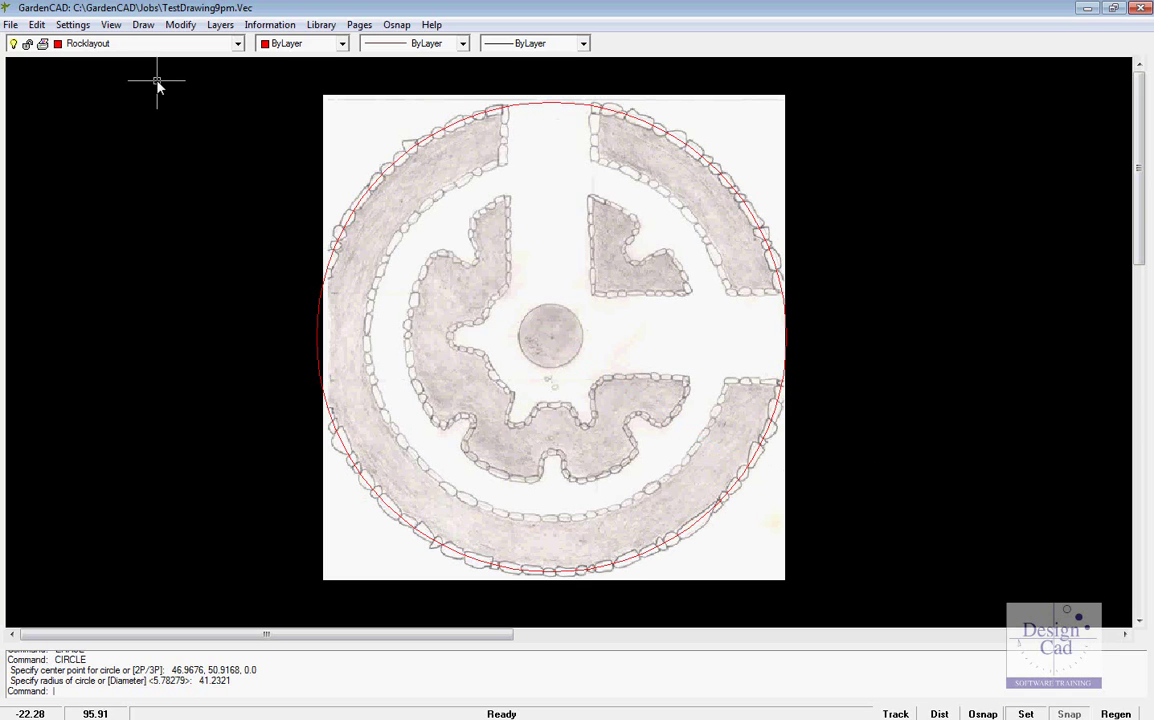
Enable centre snapping and draw a concentric circle of radius 32.0743 inside the outer circle.
click(360, 25)
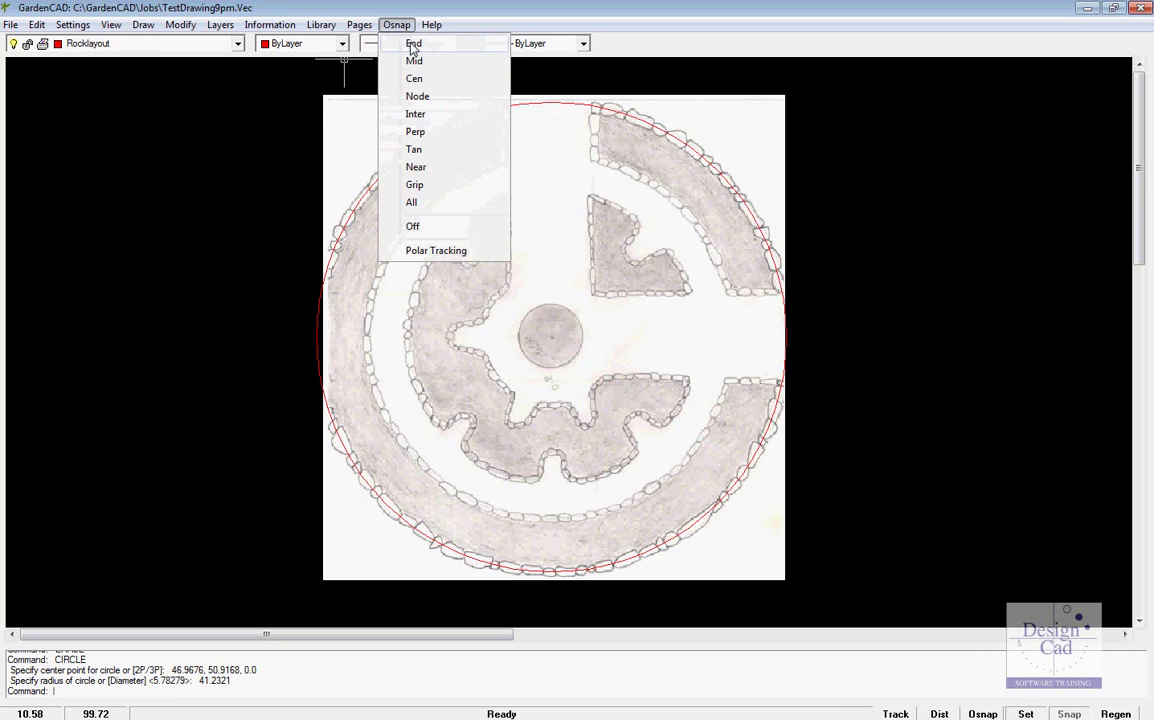
click(412, 79)
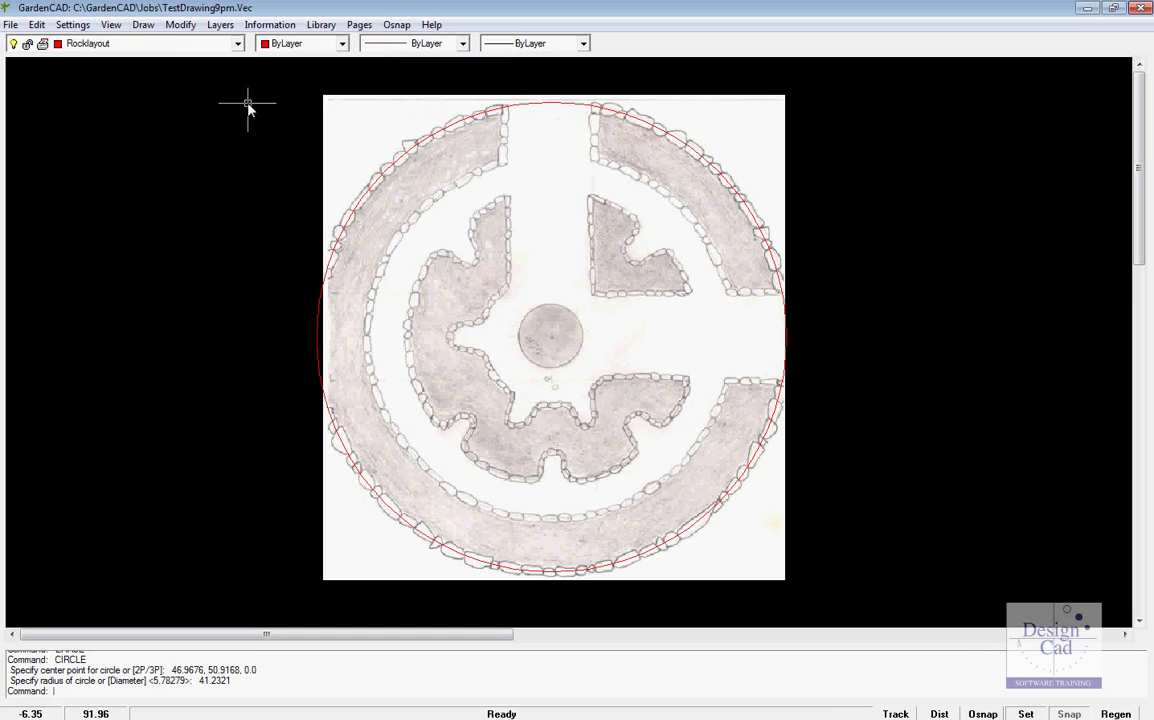
click(143, 25)
mouse_move(170, 105)
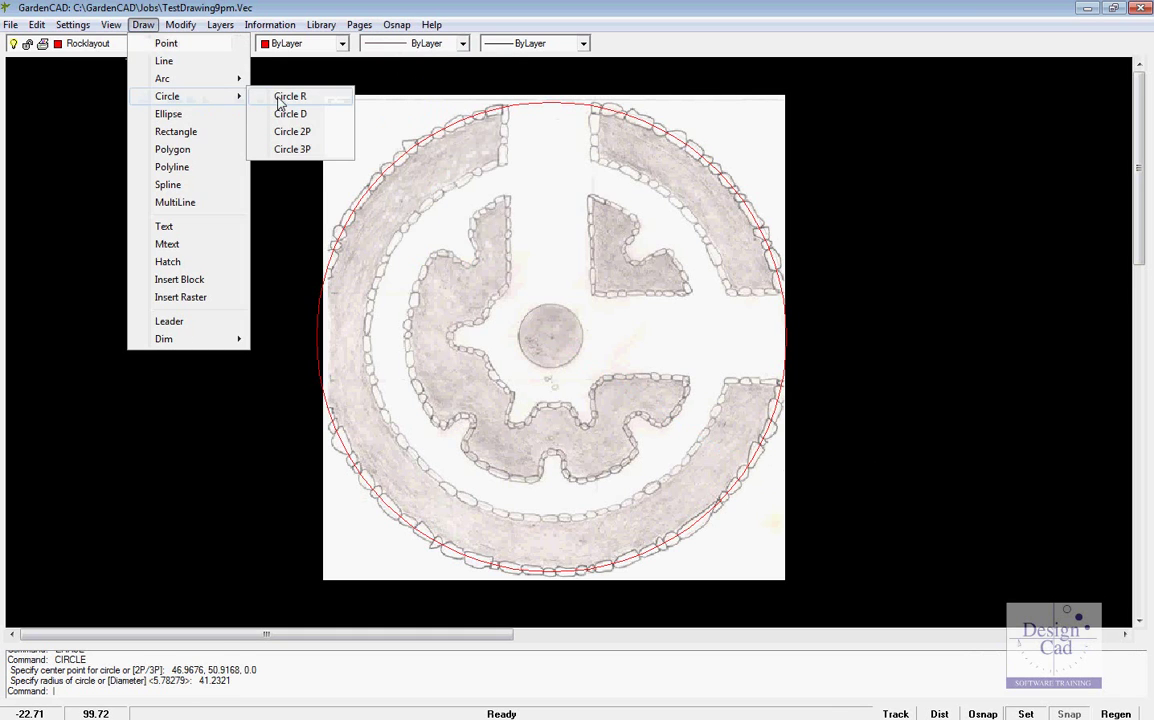
click(280, 98)
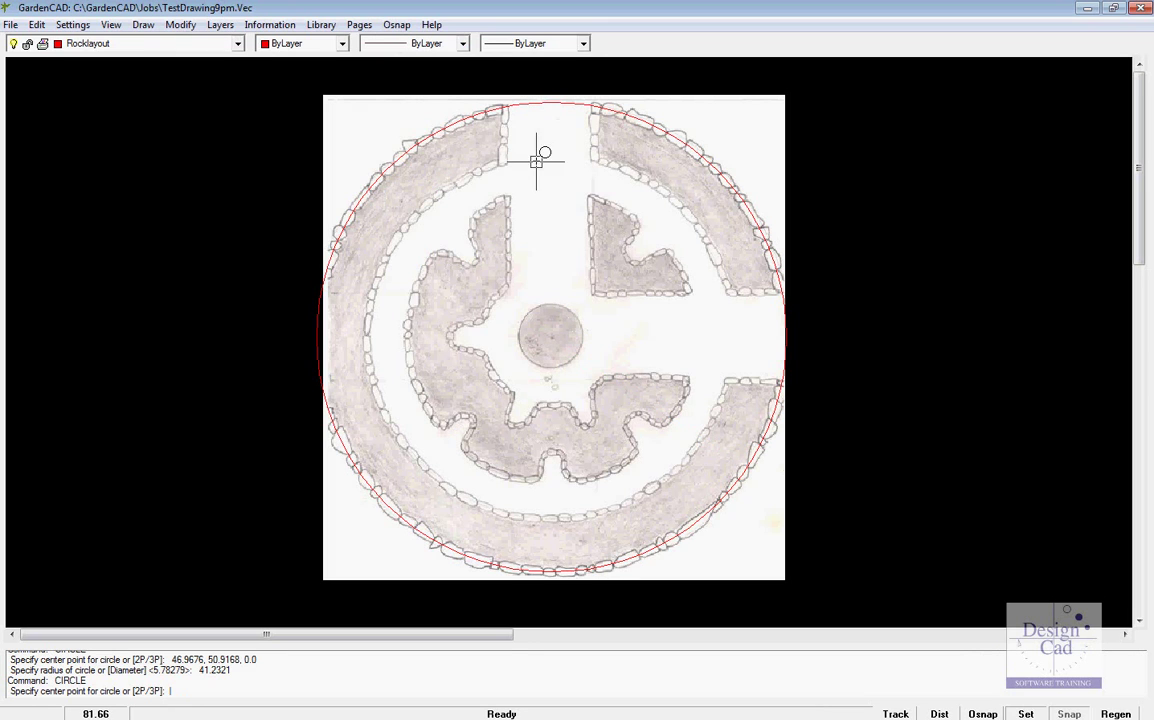
click(528, 103)
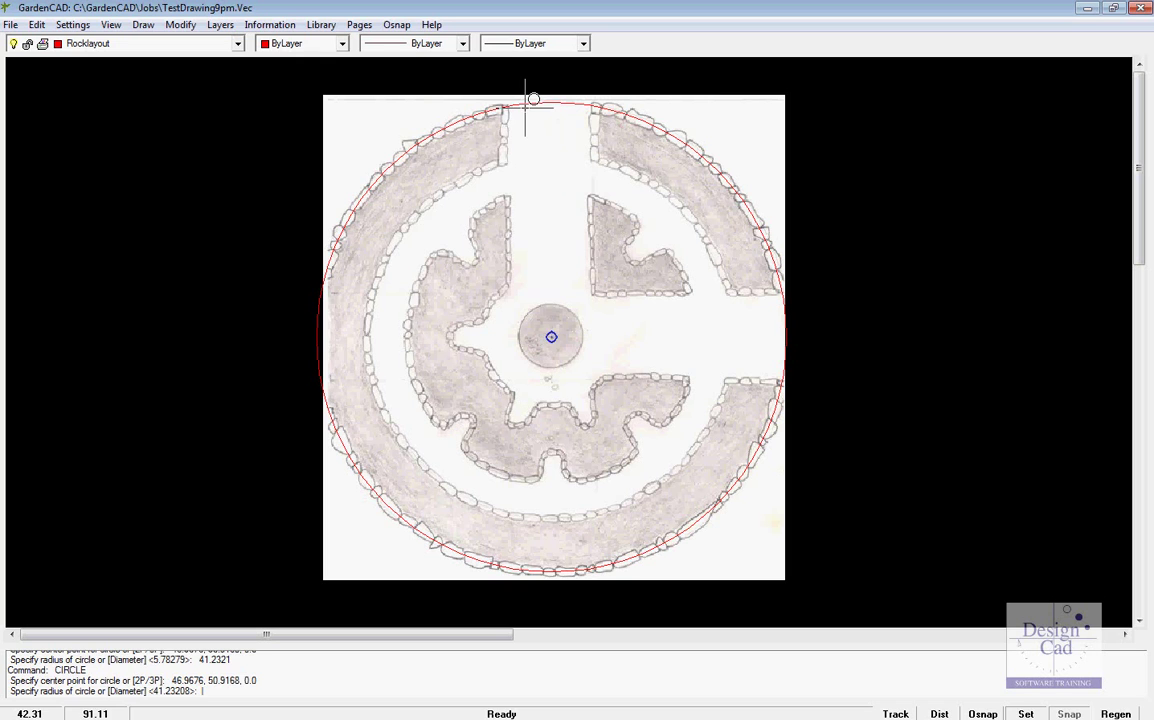
click(578, 155)
right_click(555, 197)
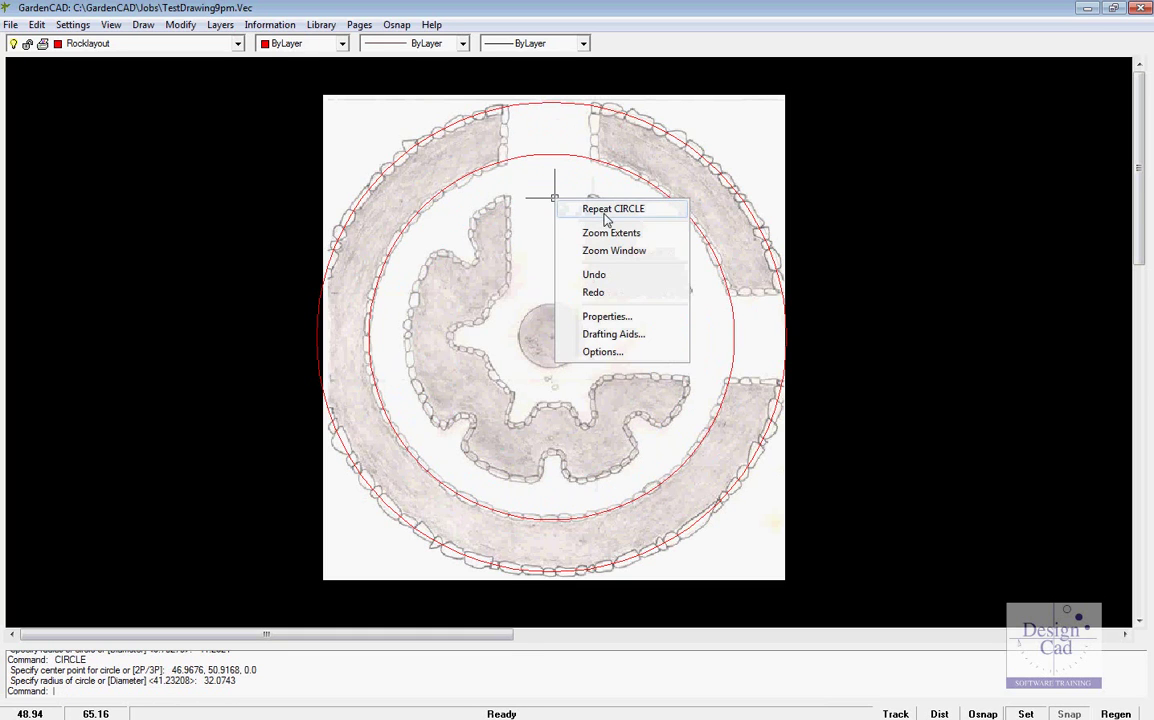
Add concentric circles of radius 25.8545 and 6.1834, then centre a third on the shared centre.
click(605, 210)
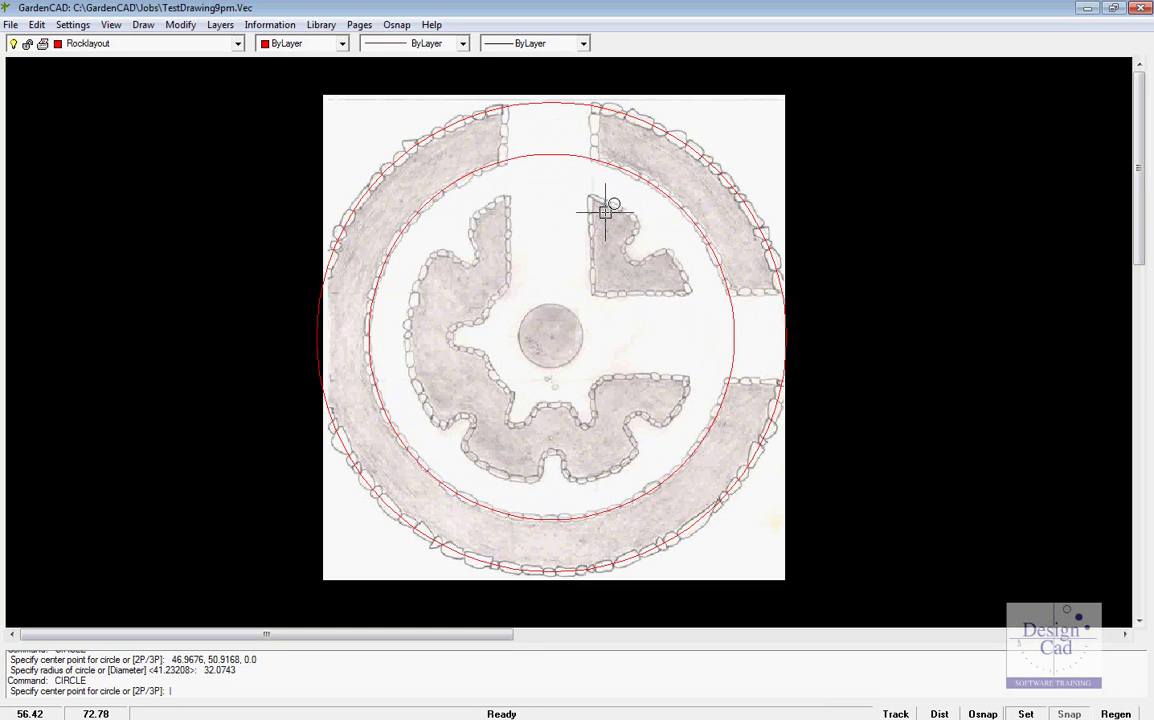
click(578, 155)
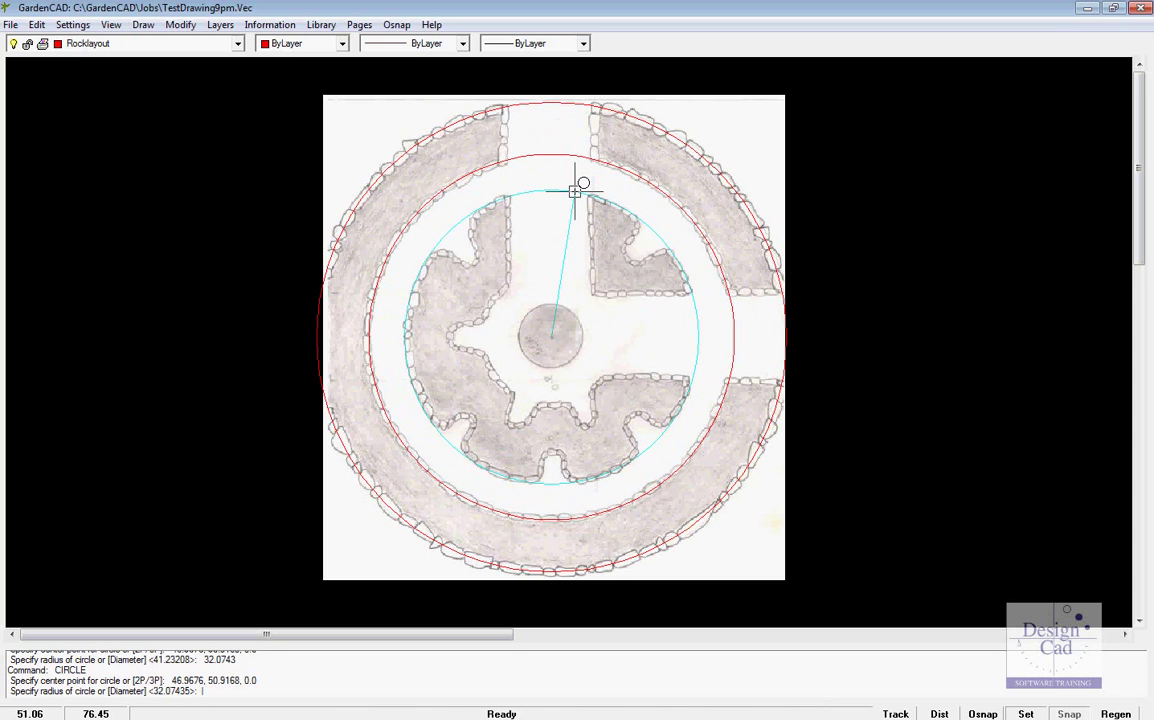
click(575, 190)
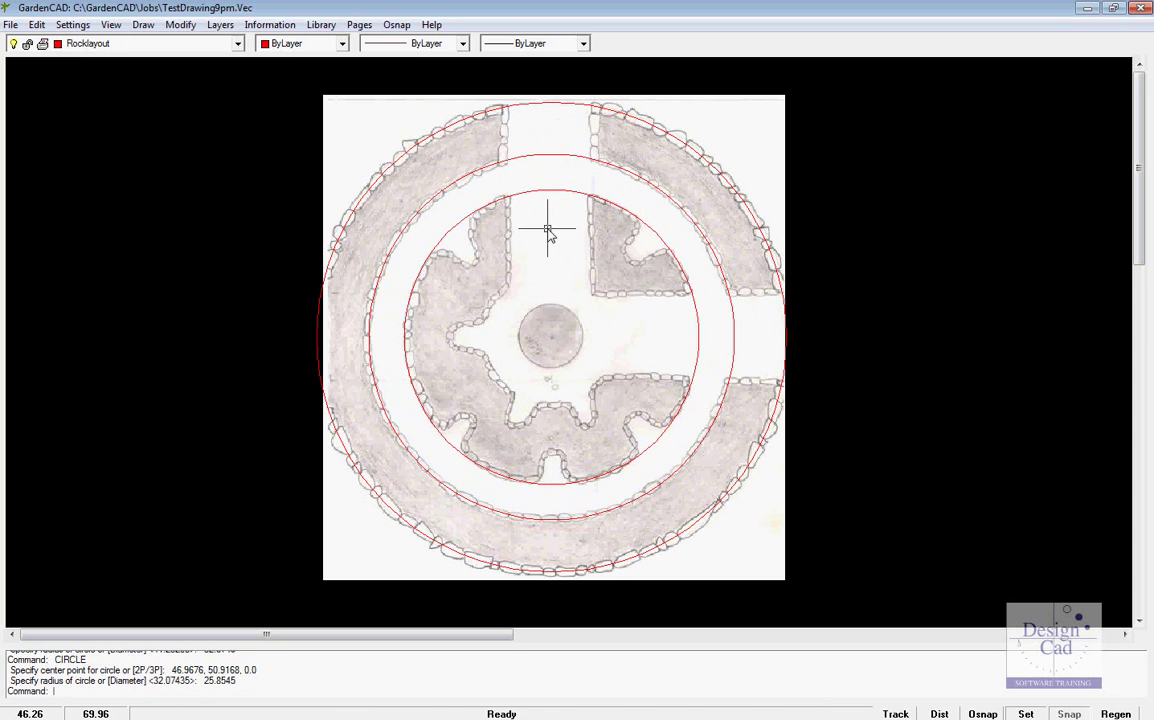
right_click(547, 229)
click(604, 240)
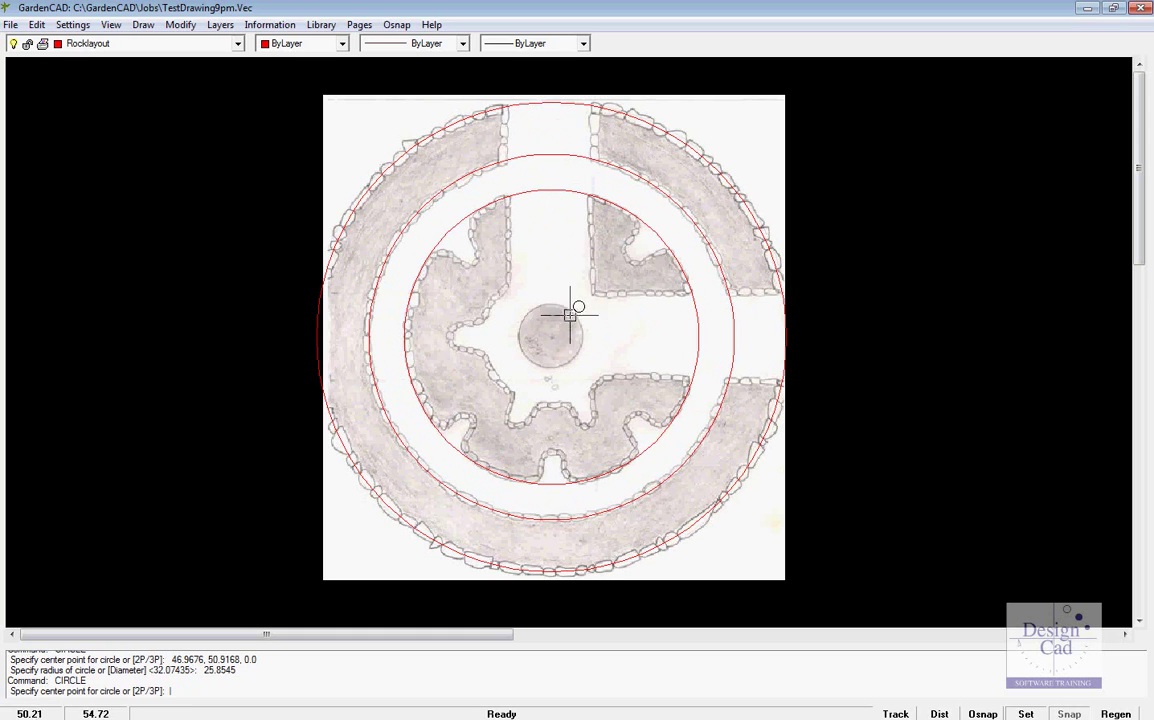
click(577, 195)
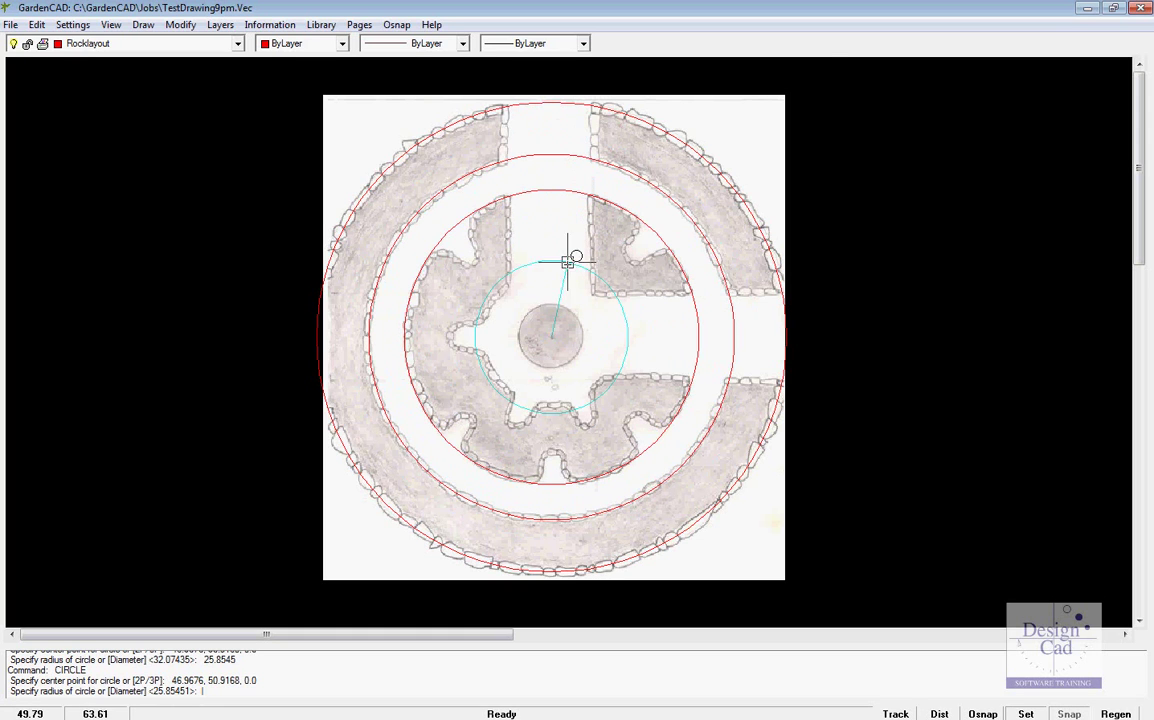
click(578, 316)
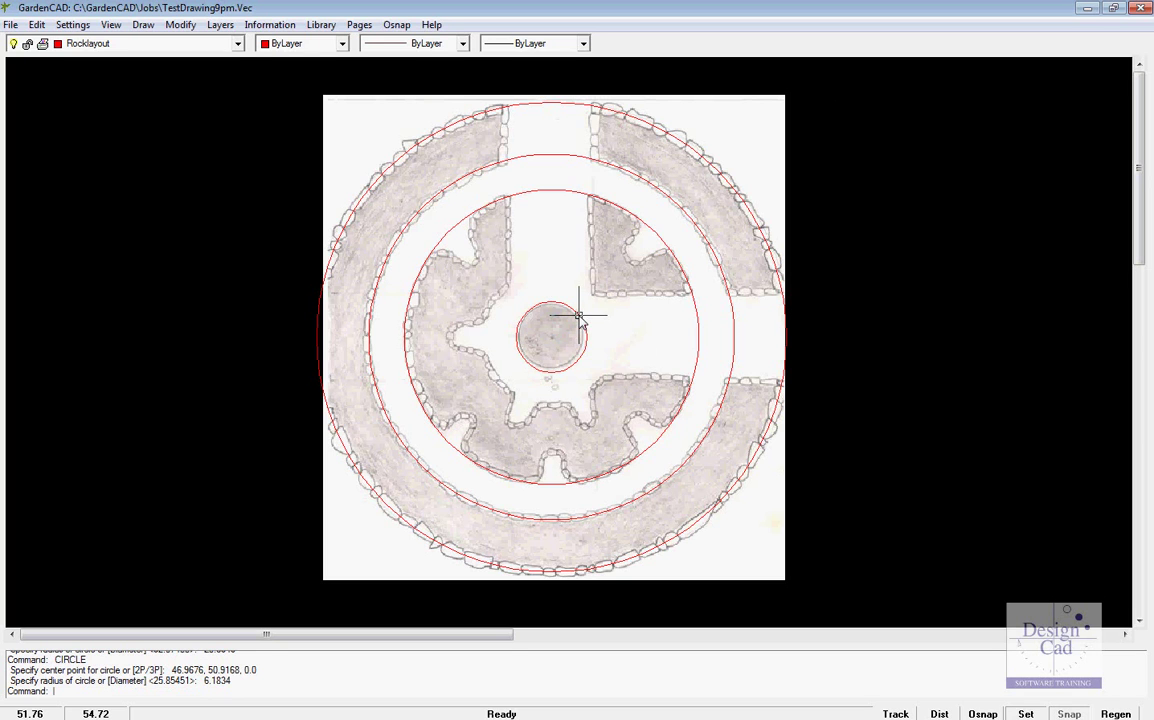
right_click(595, 311)
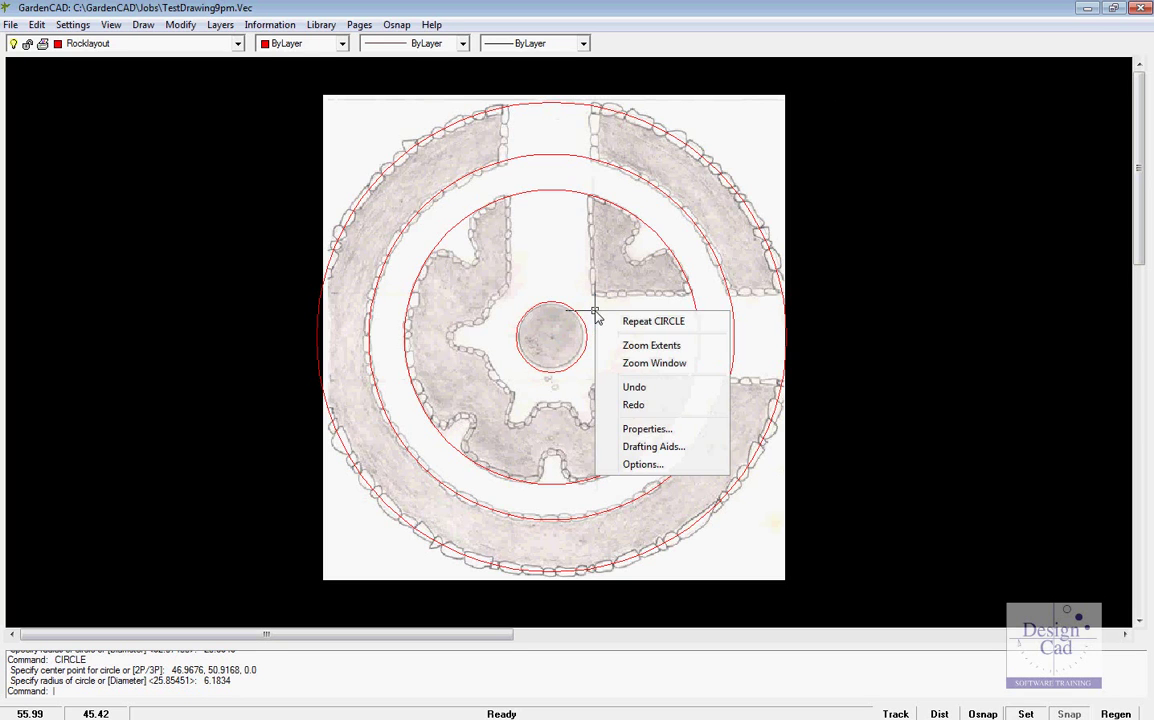
click(648, 322)
click(589, 316)
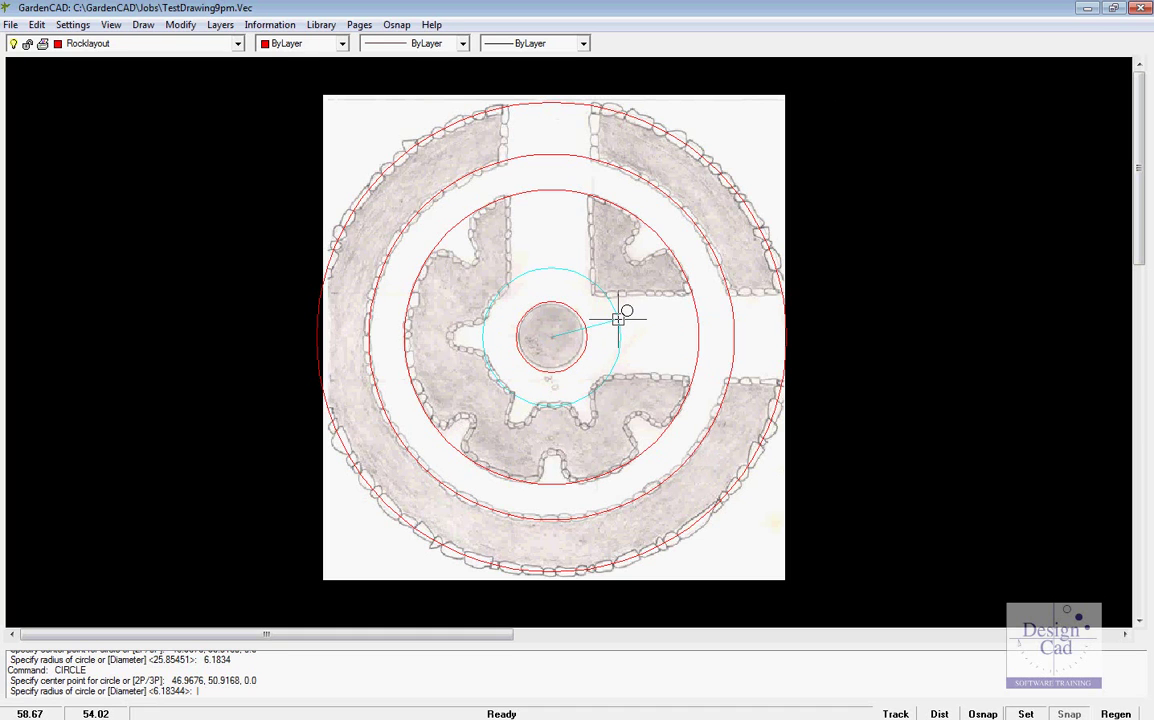
Finish the pending concentric circle at radius 12.0417 around the central bed.
click(618, 320)
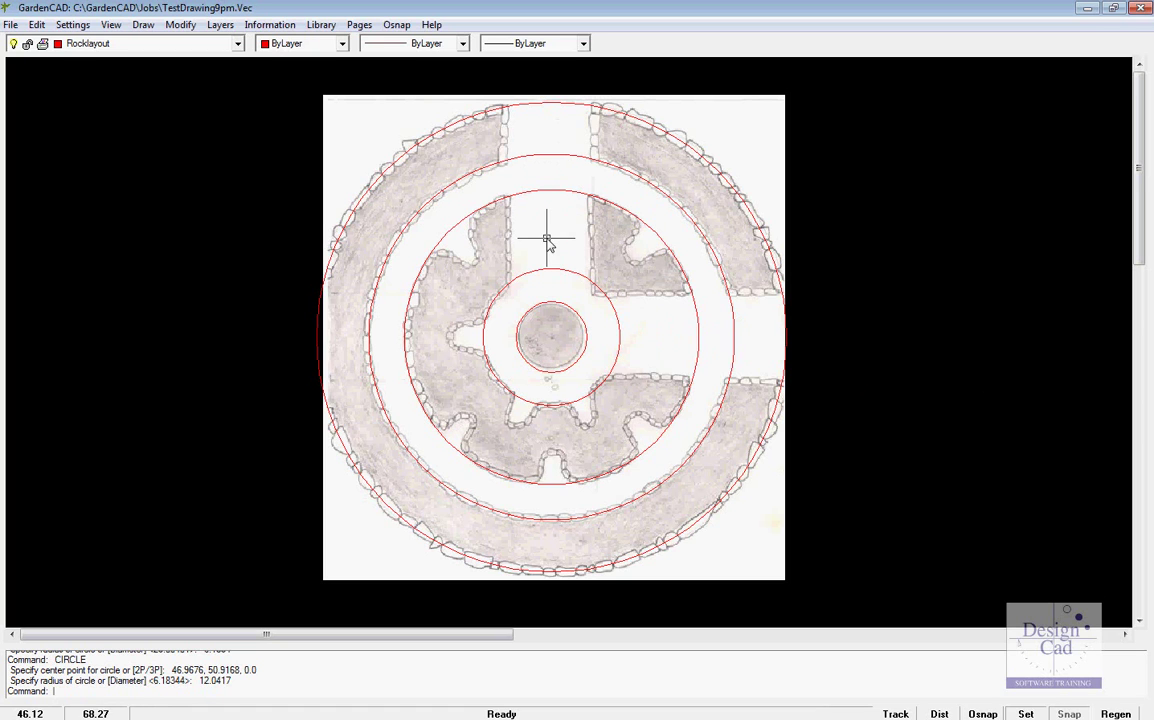
View the outer circle's properties, confirming radius 41.23208 on the Rocklayout layer.
click(526, 104)
right_click(536, 121)
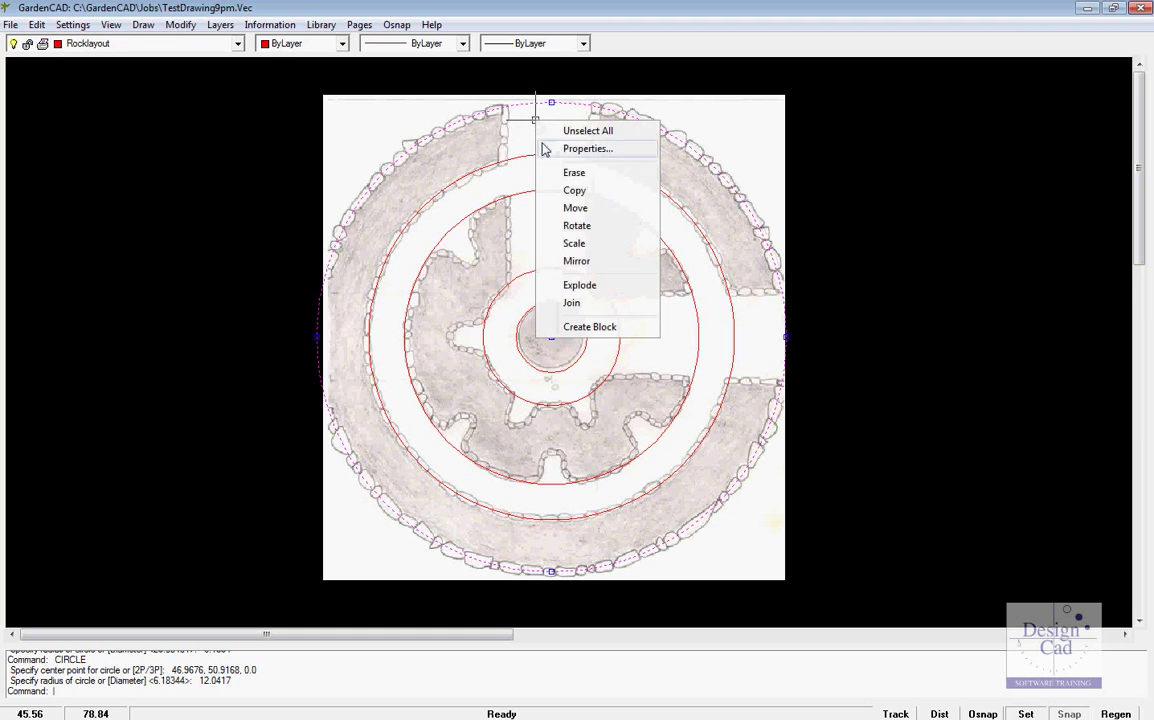
click(583, 148)
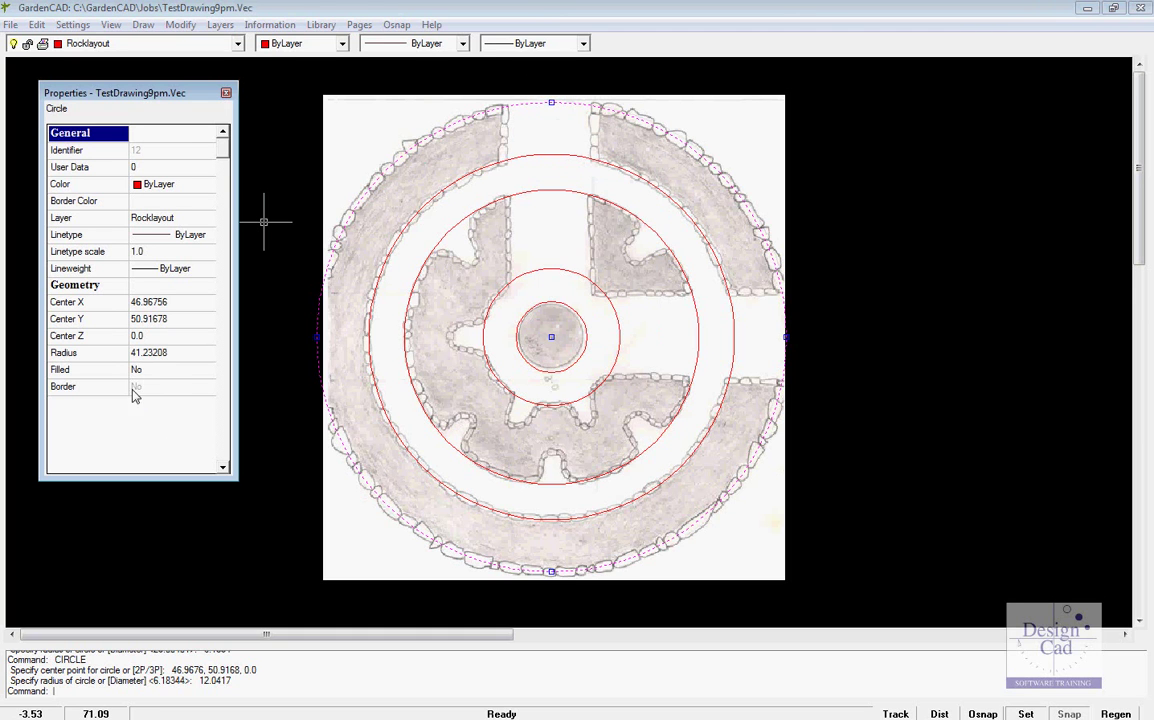